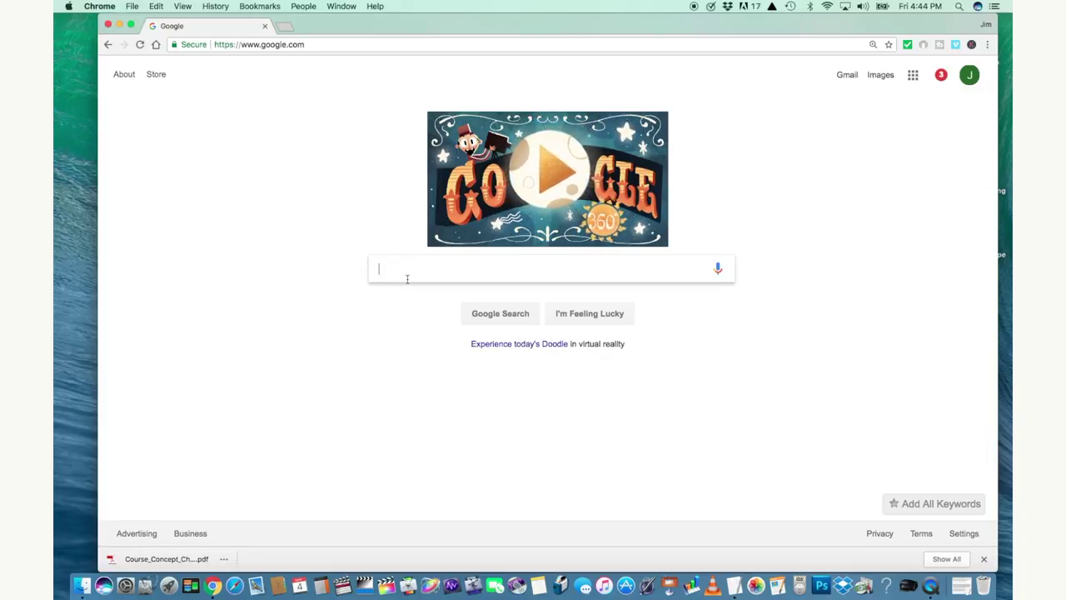
Search Google for 'skype download' and get the Skype for Mac installer from skype.com
type("sk")
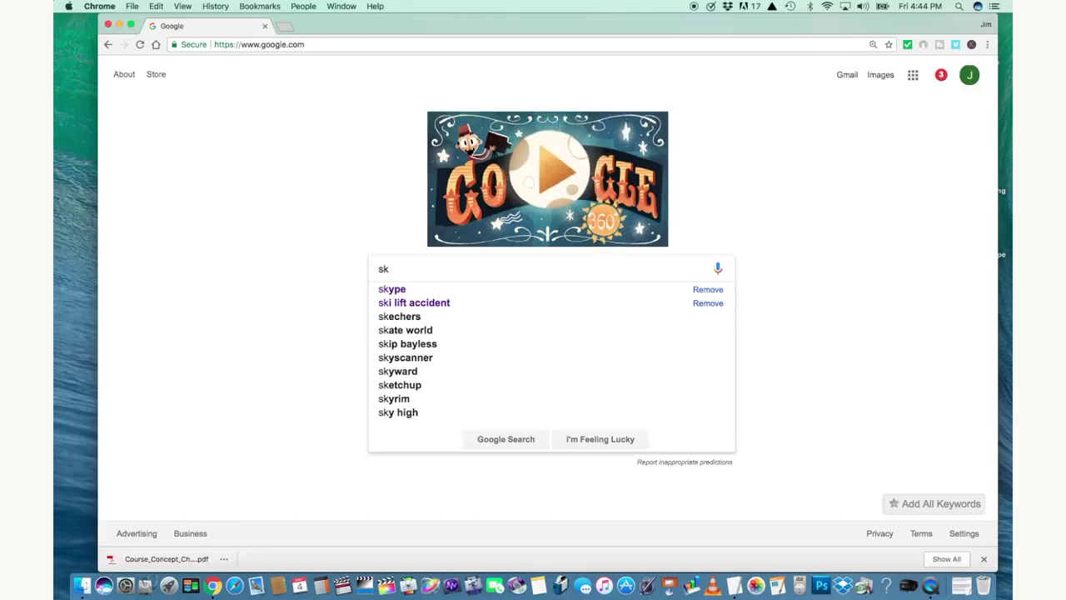
type("ype do")
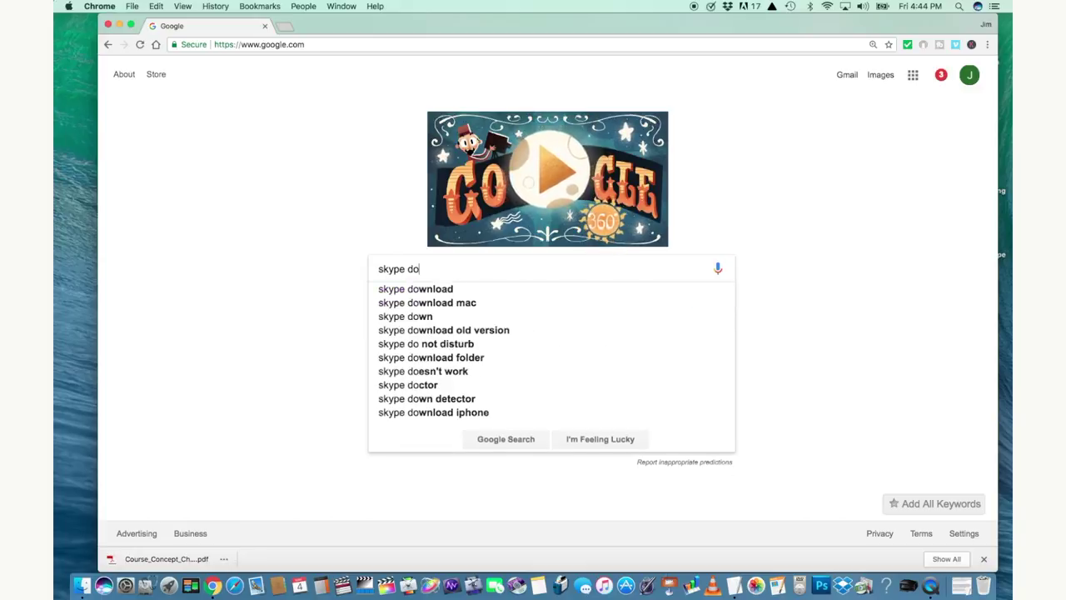
type("wnload")
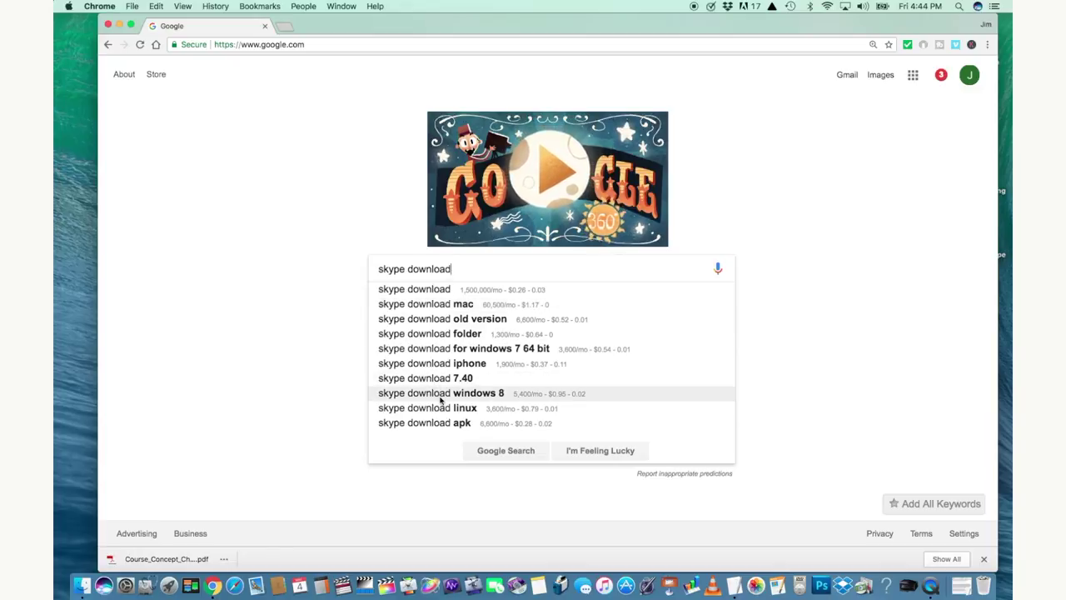
left_click(430, 305)
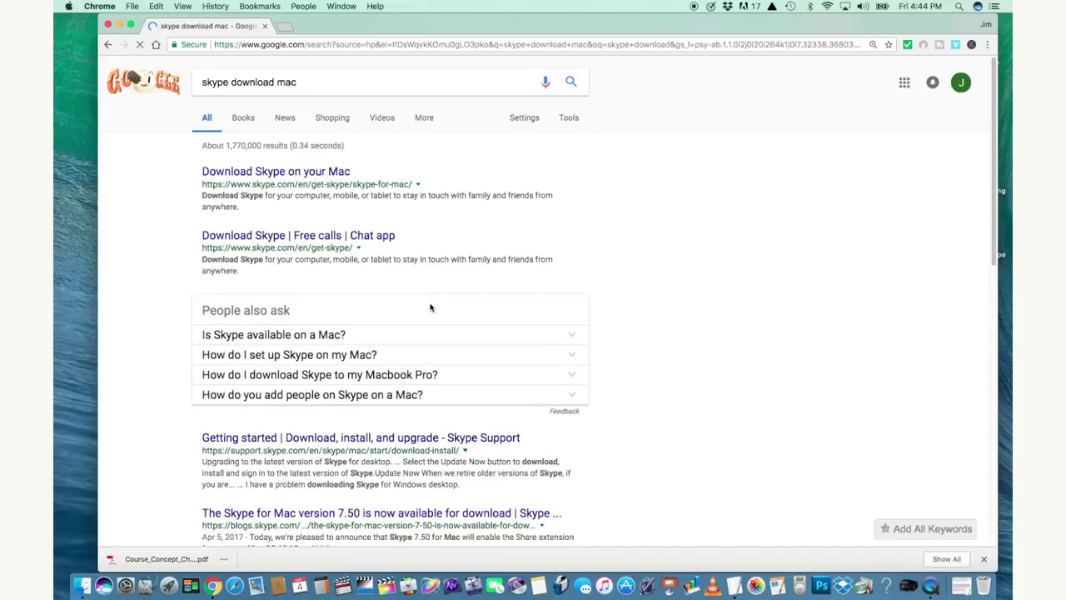
left_click(294, 172)
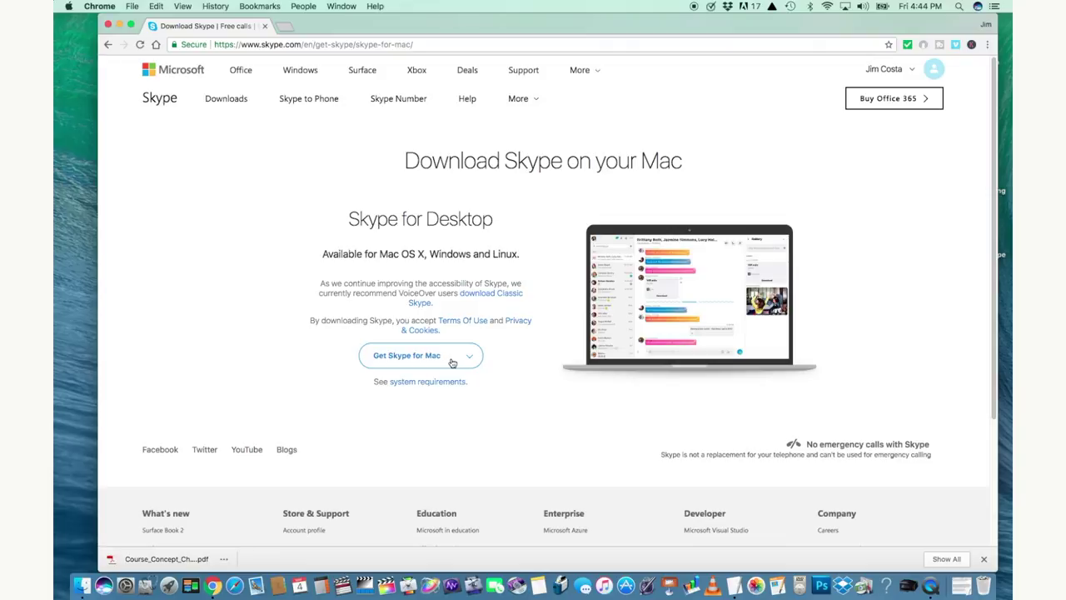
left_click(450, 362)
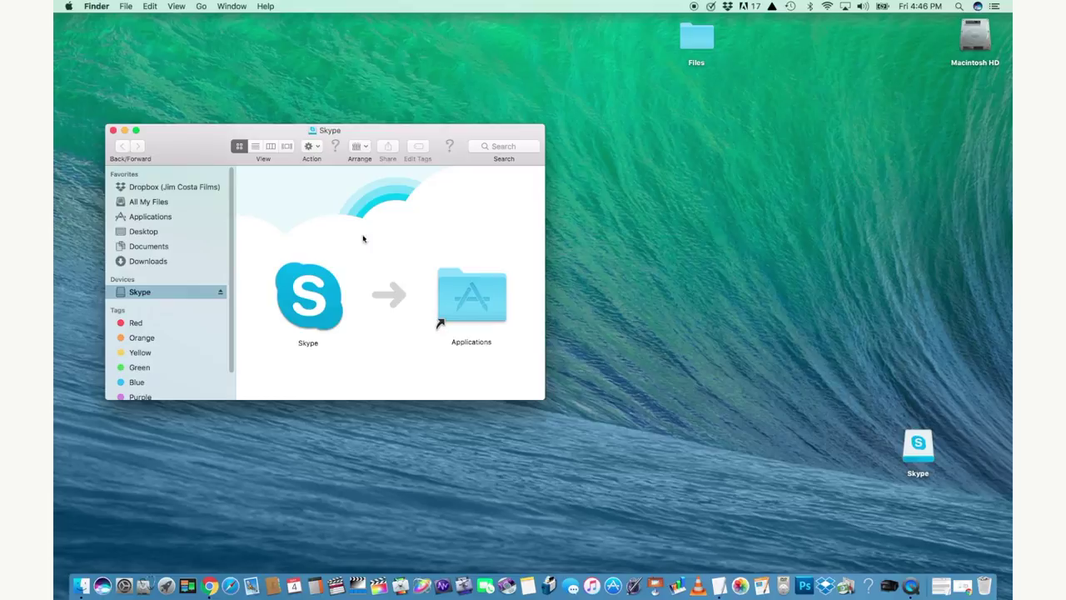
Open Macintosh HD beside the installer, copy Skype into Applications, and close the disk image window
left_click_drag(181, 145, 251, 98)
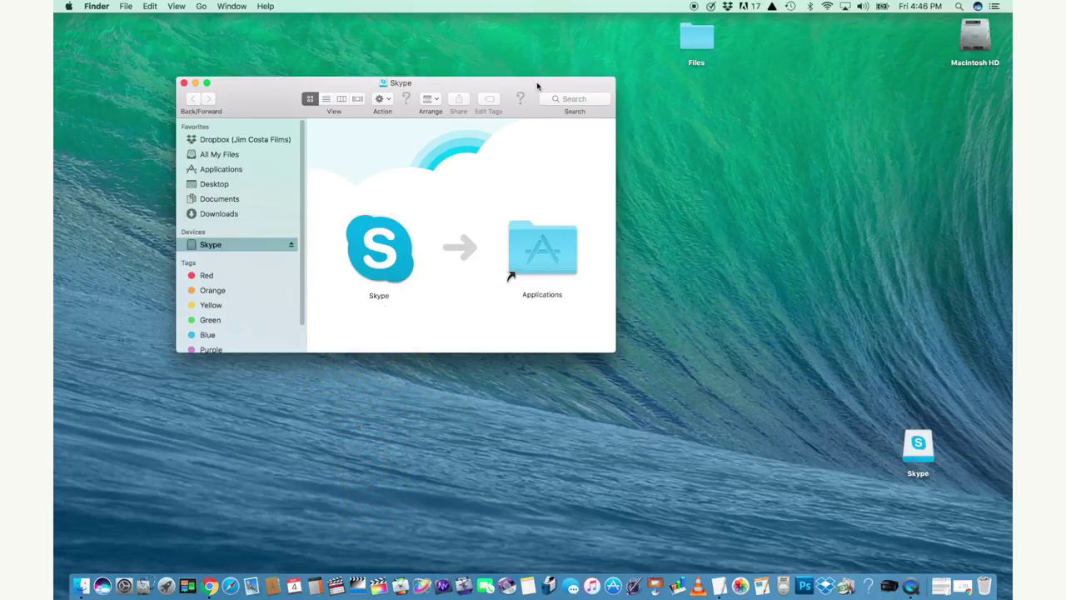
left_click_drag(538, 83, 447, 171)
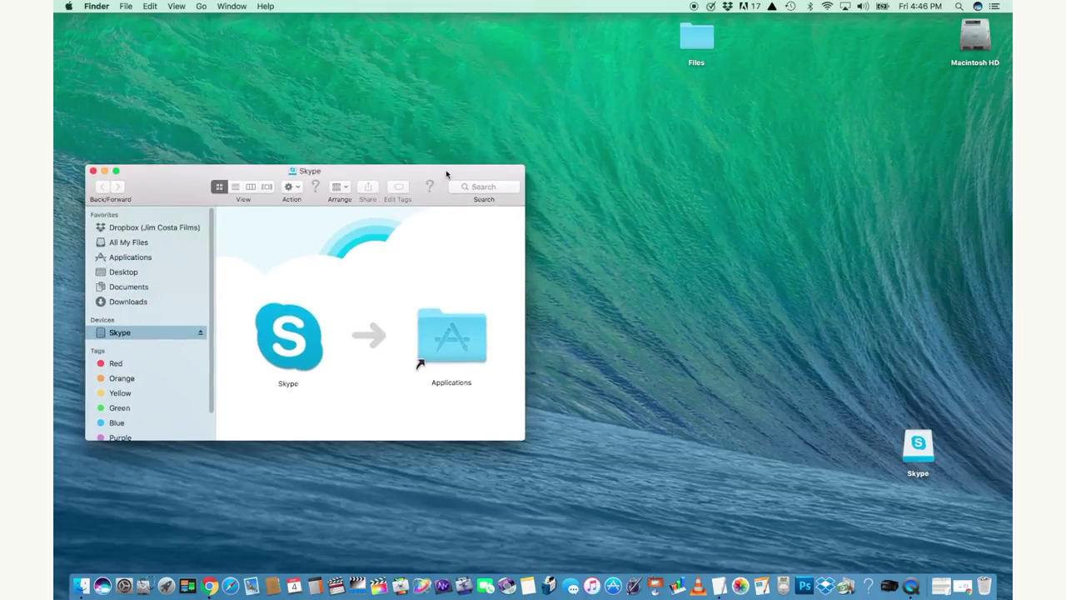
double_click(981, 38)
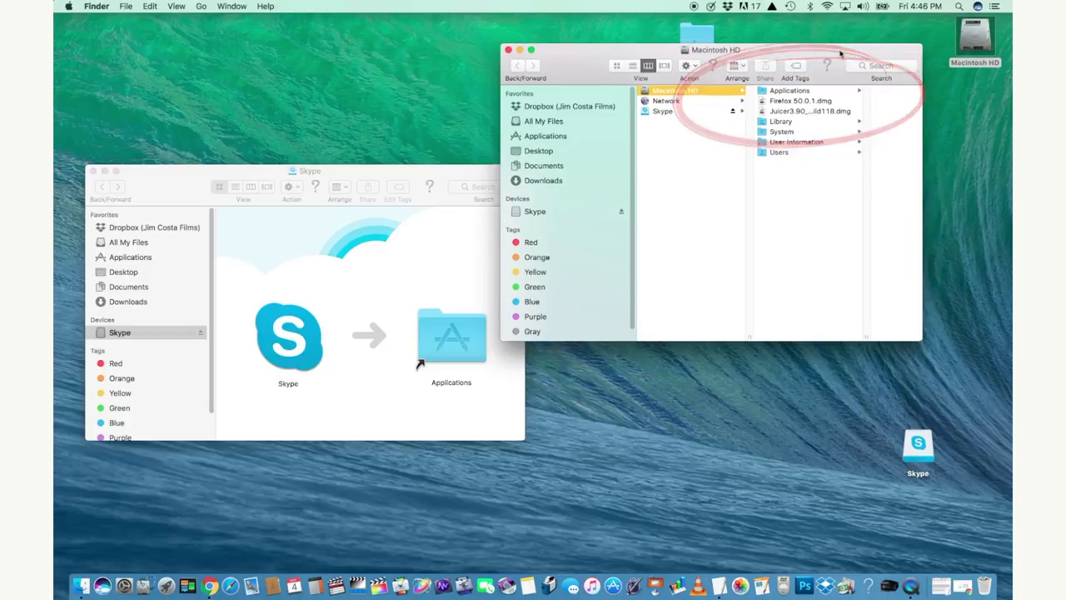
left_click_drag(842, 50, 819, 41)
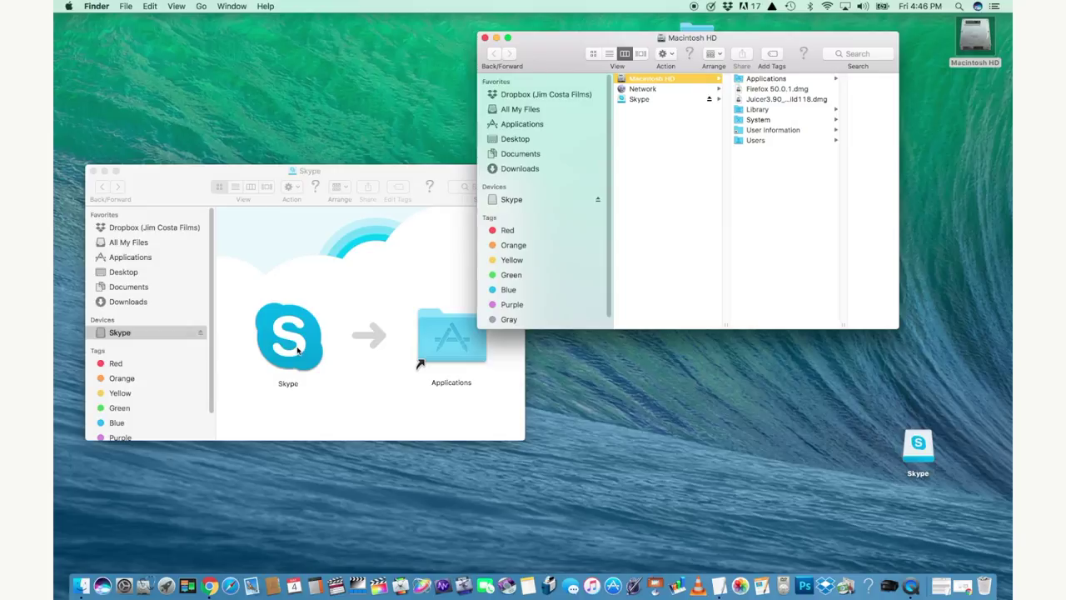
left_click_drag(298, 351, 704, 81)
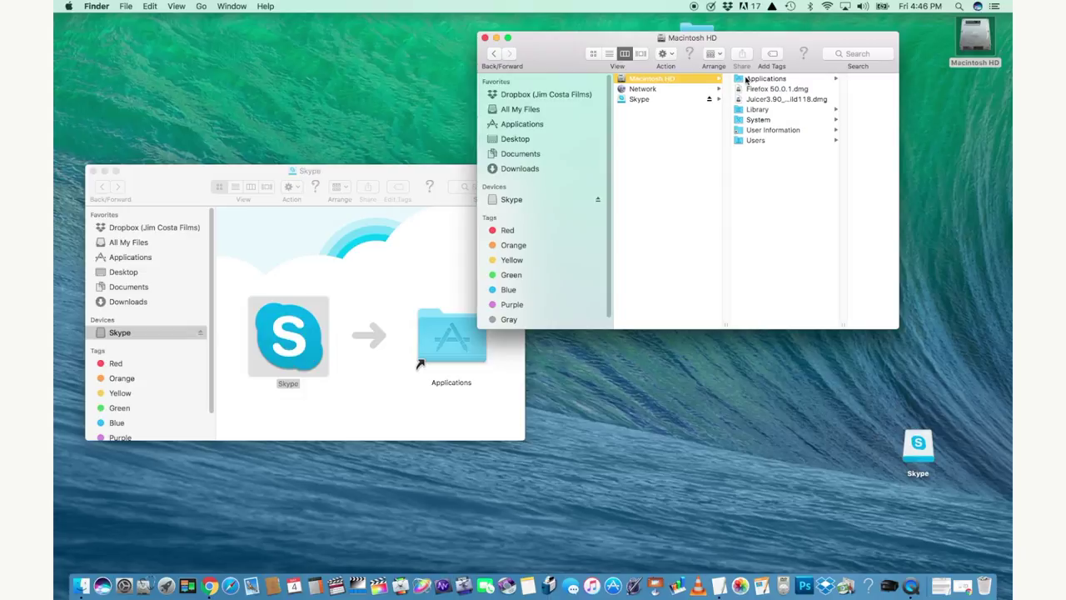
left_click(94, 170)
Show Applications in a widened window, scroll down and launch the newly installed Skype
left_click(745, 80)
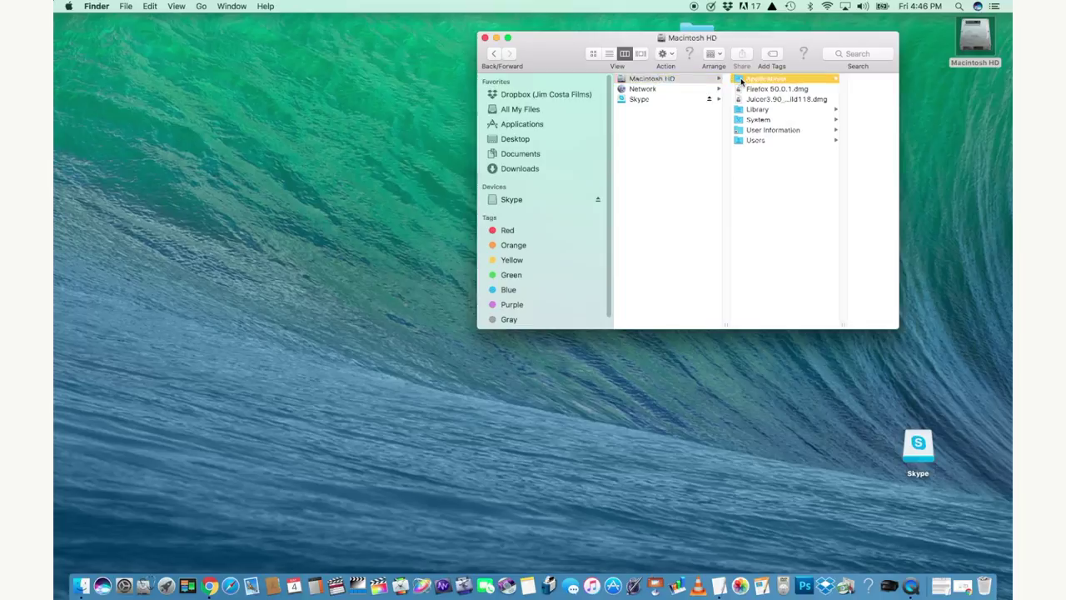
left_click_drag(803, 41, 634, 29)
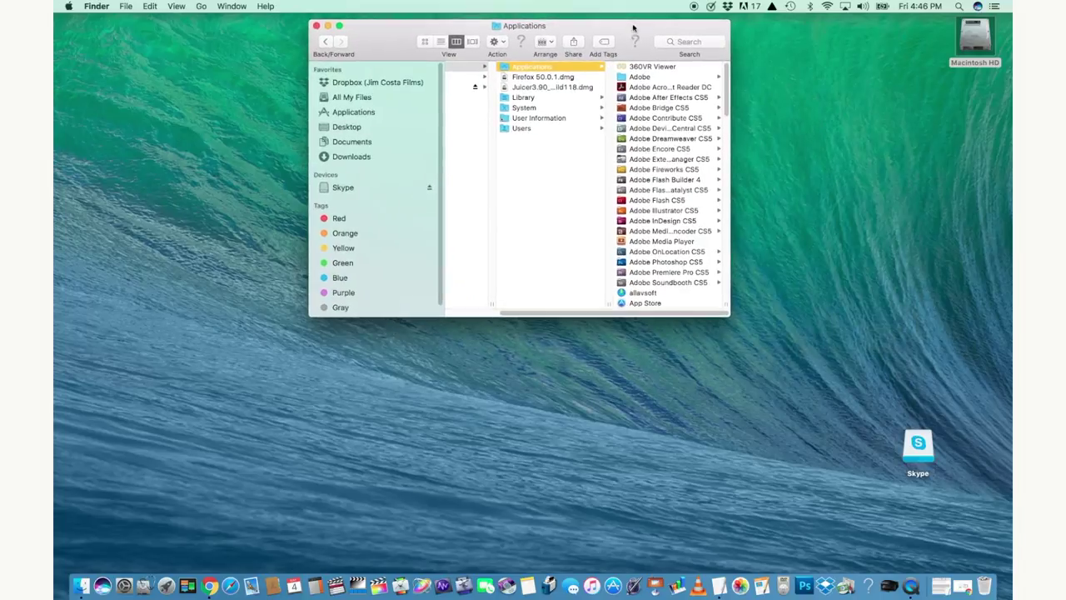
left_click_drag(726, 301, 778, 302)
left_click_drag(774, 107, 775, 266)
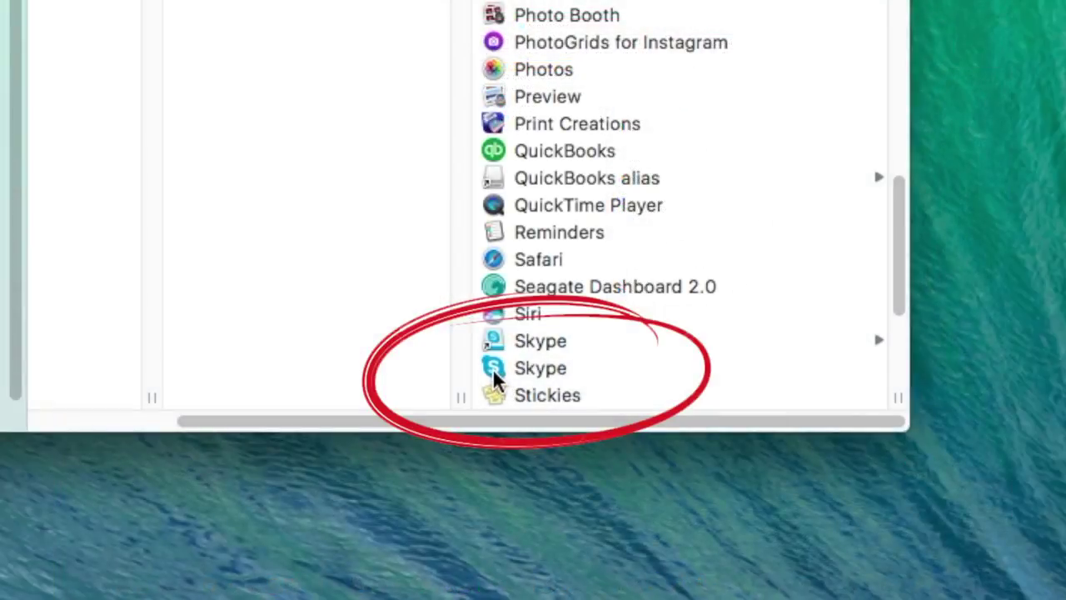
left_click(492, 368)
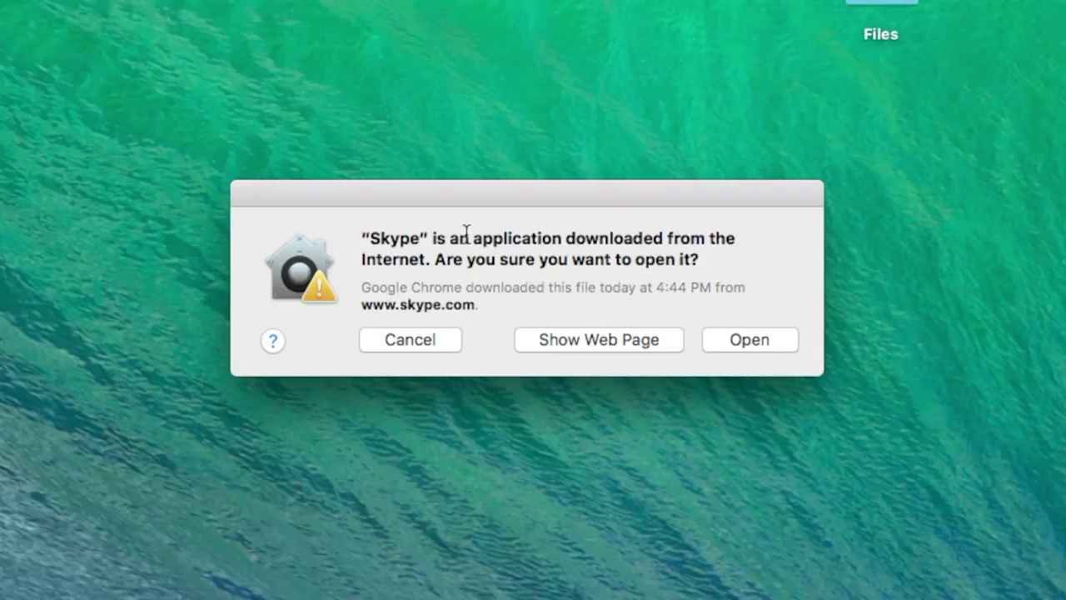
Confirm the downloaded-from-the-Internet warning so Skype opens
left_click_drag(464, 189, 457, 244)
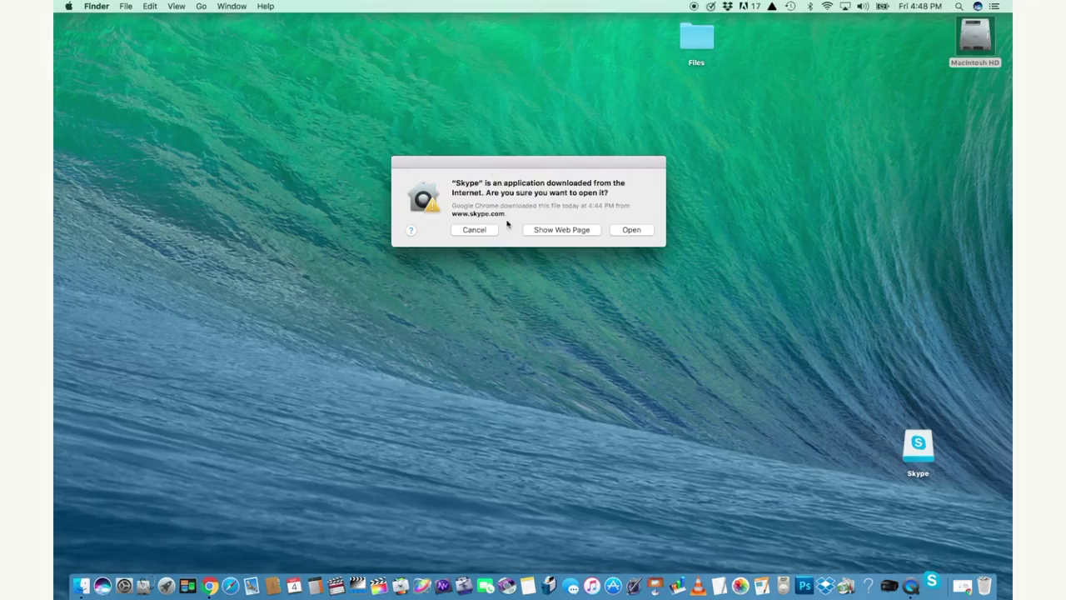
left_click(717, 396)
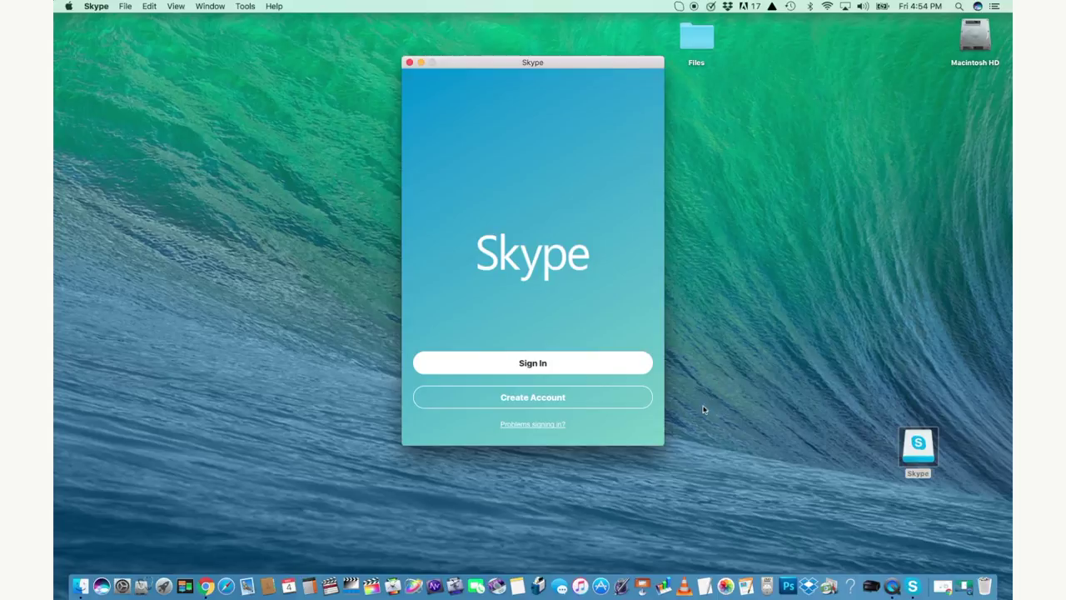
Start a new account, entering the phone number and the user's first and last name
left_click(533, 398)
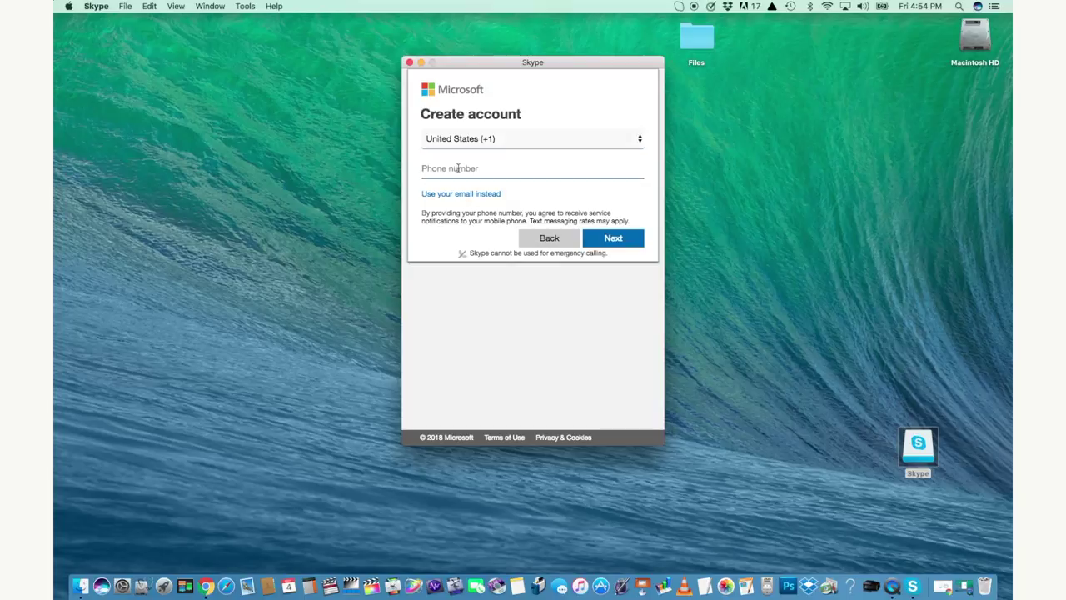
type("5555")
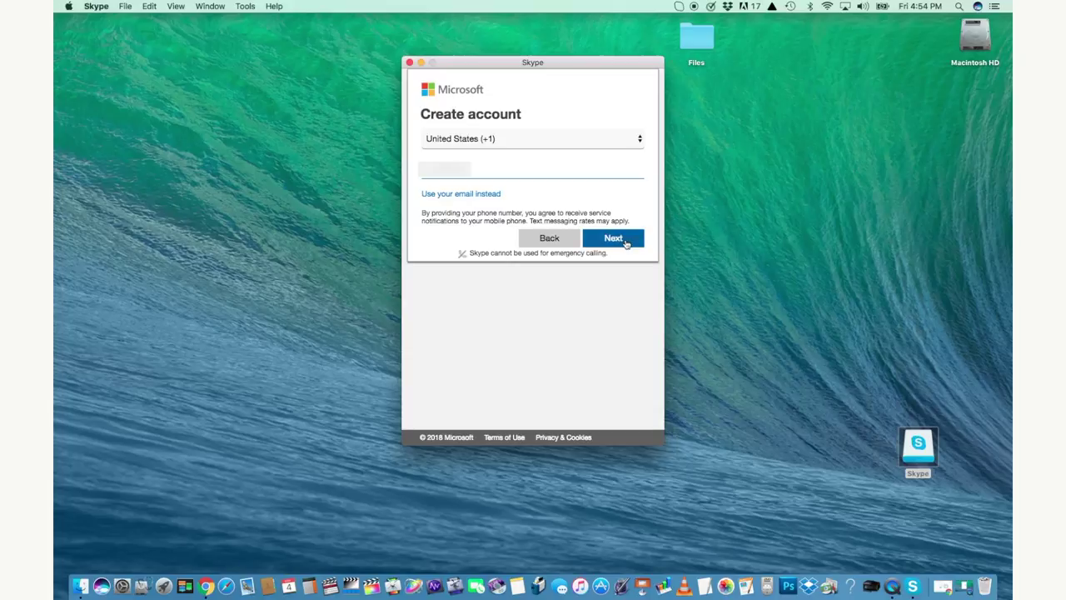
left_click(626, 242)
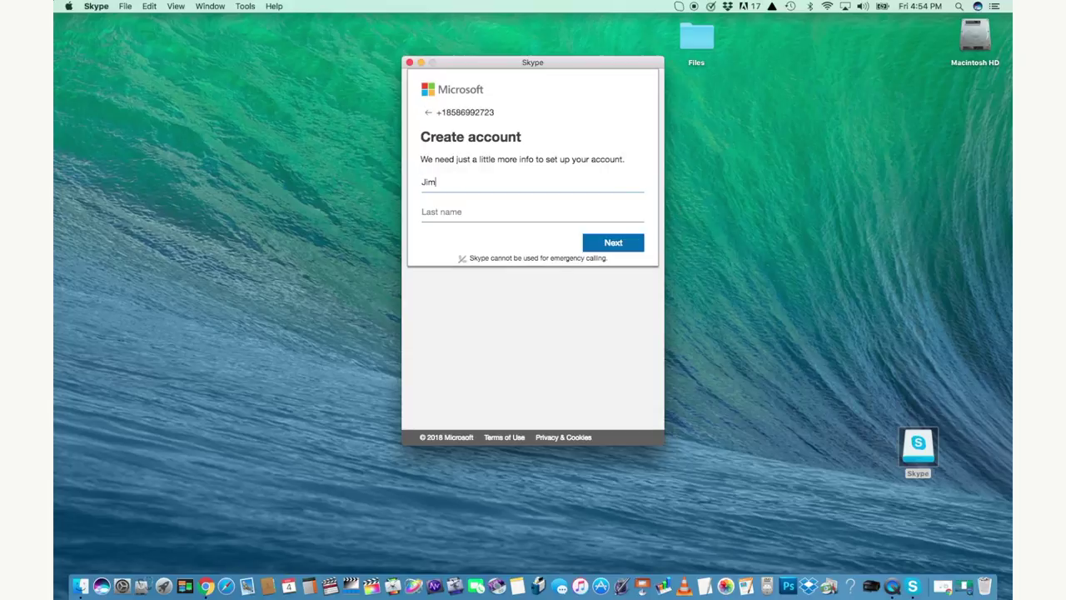
left_click(613, 244)
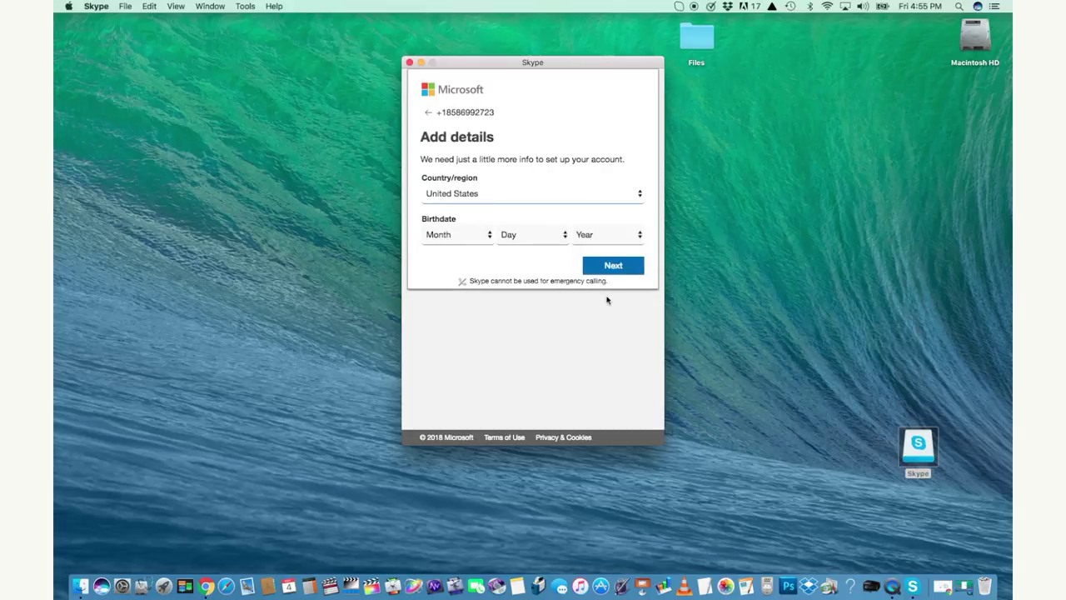
Choose the birth month and year and submit the country and birthdate page
left_click(489, 236)
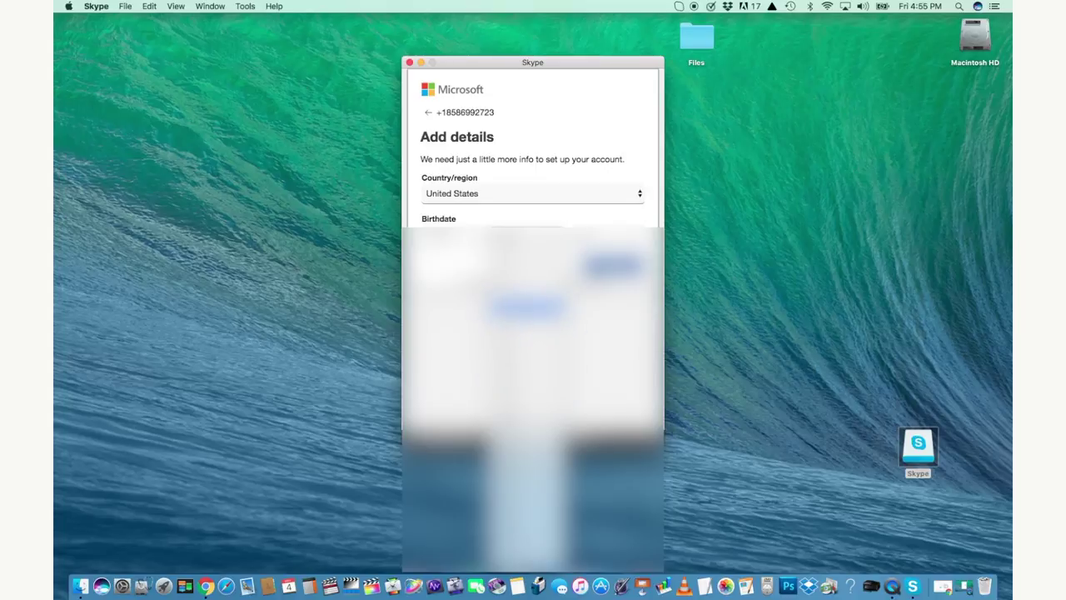
left_click(525, 308)
left_click(603, 236)
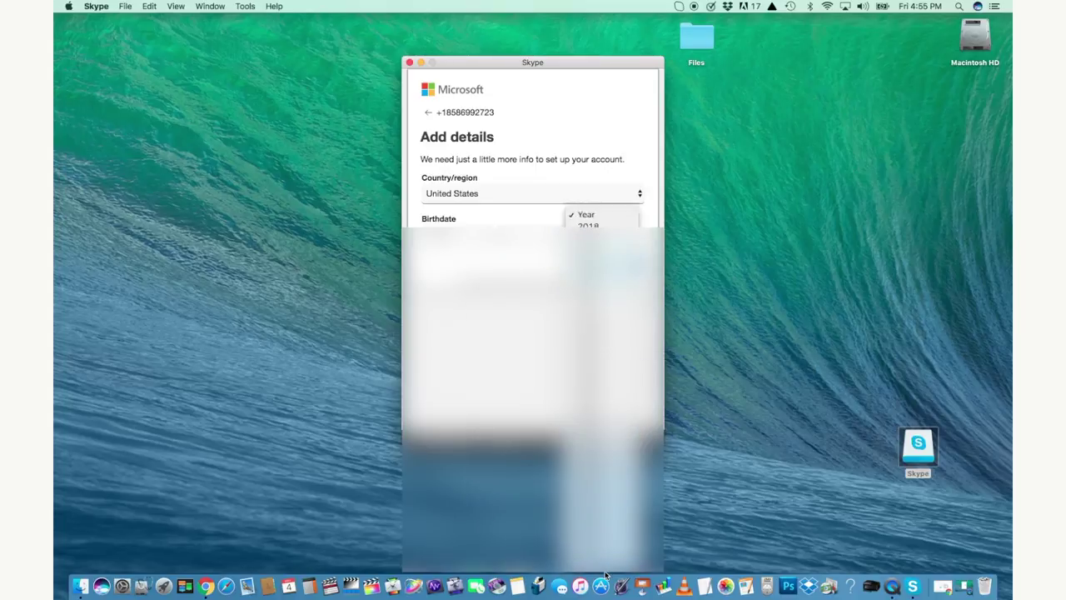
scroll(604, 533, "down", 10)
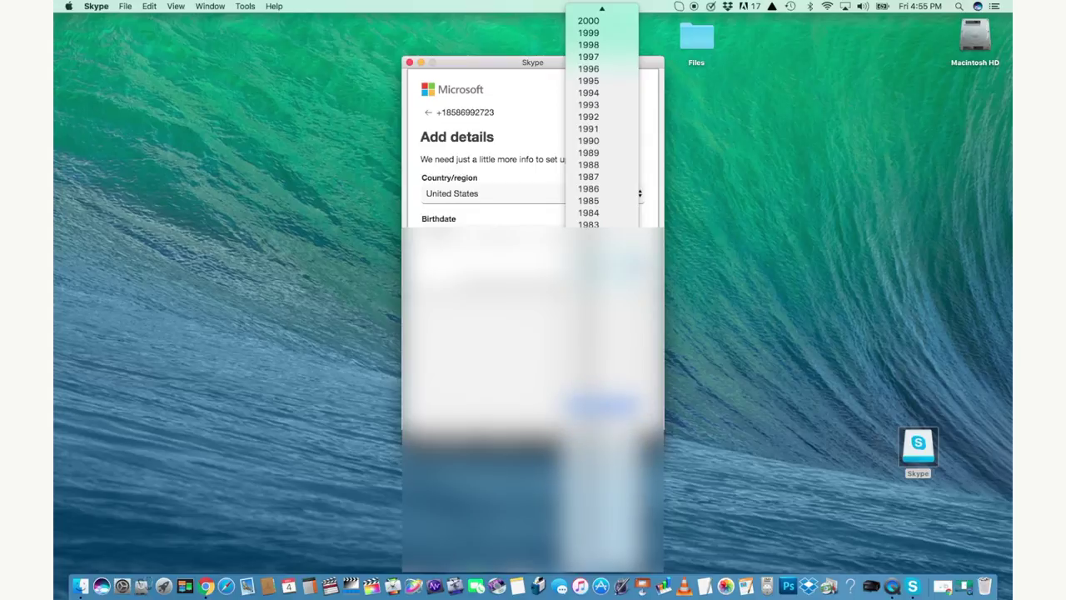
left_click(599, 404)
left_click(611, 265)
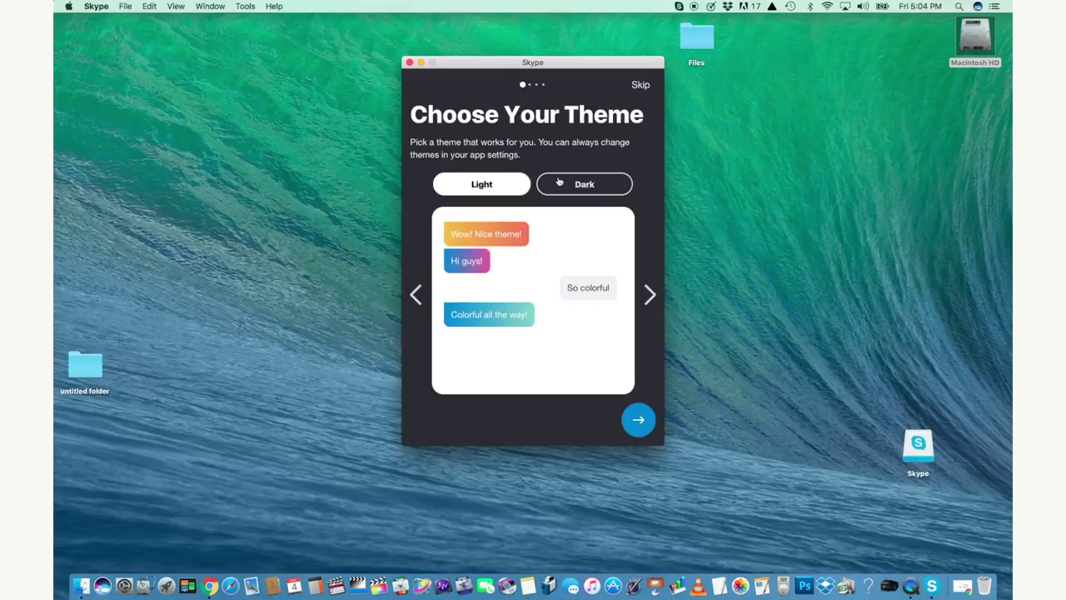
Preview Dark, return to Light, compare colour variants, and keep the blue gradient variant
left_click(590, 188)
left_click(499, 186)
left_click(651, 300)
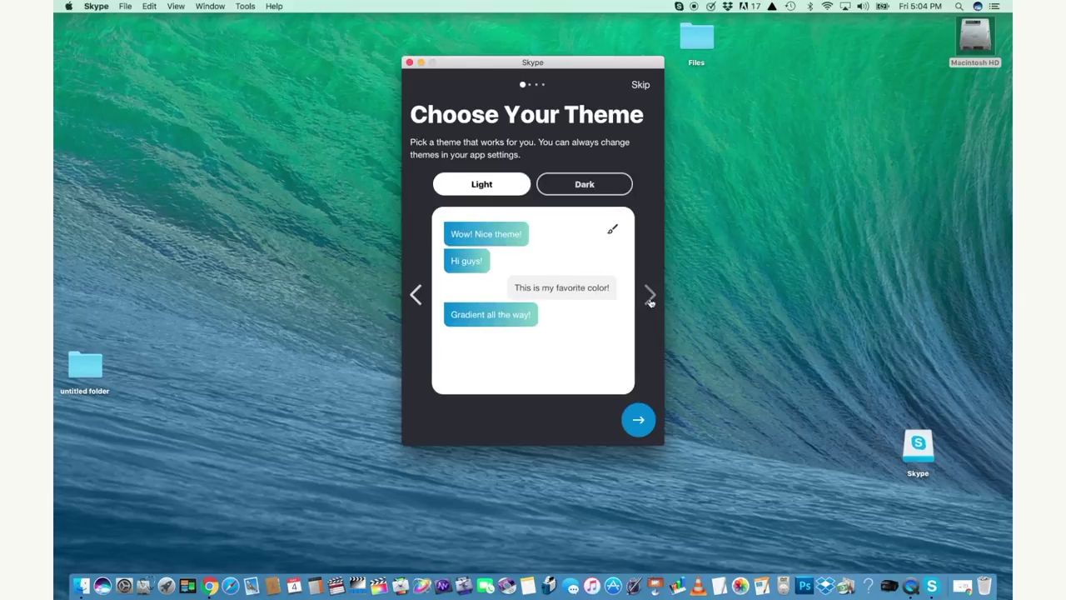
left_click(651, 302)
left_click(413, 301)
left_click(644, 424)
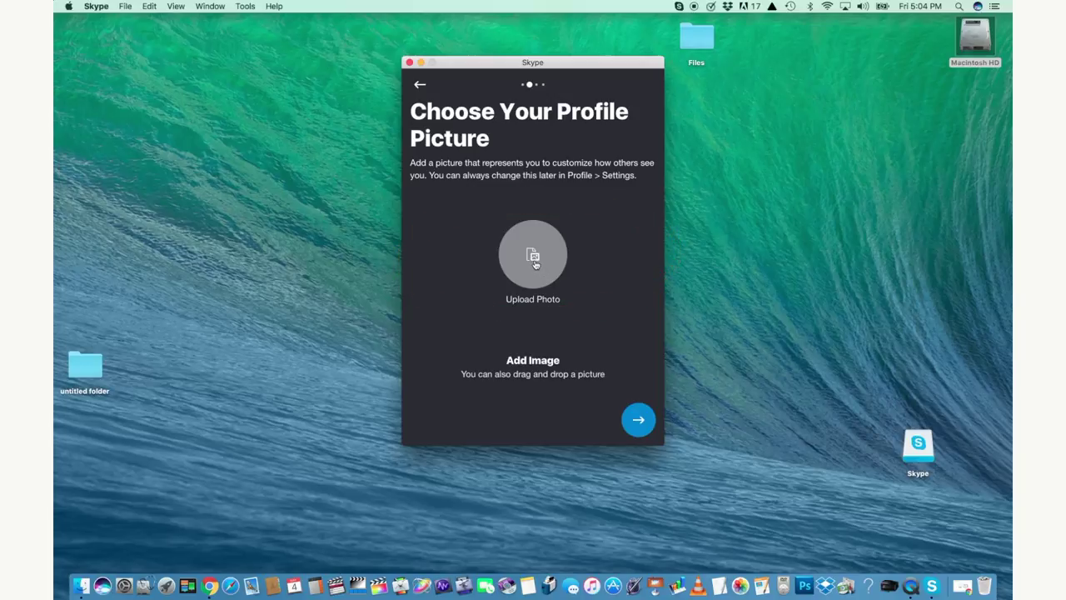
Cancel the photo file picker and skip the profile picture without adding an image
left_click(529, 285)
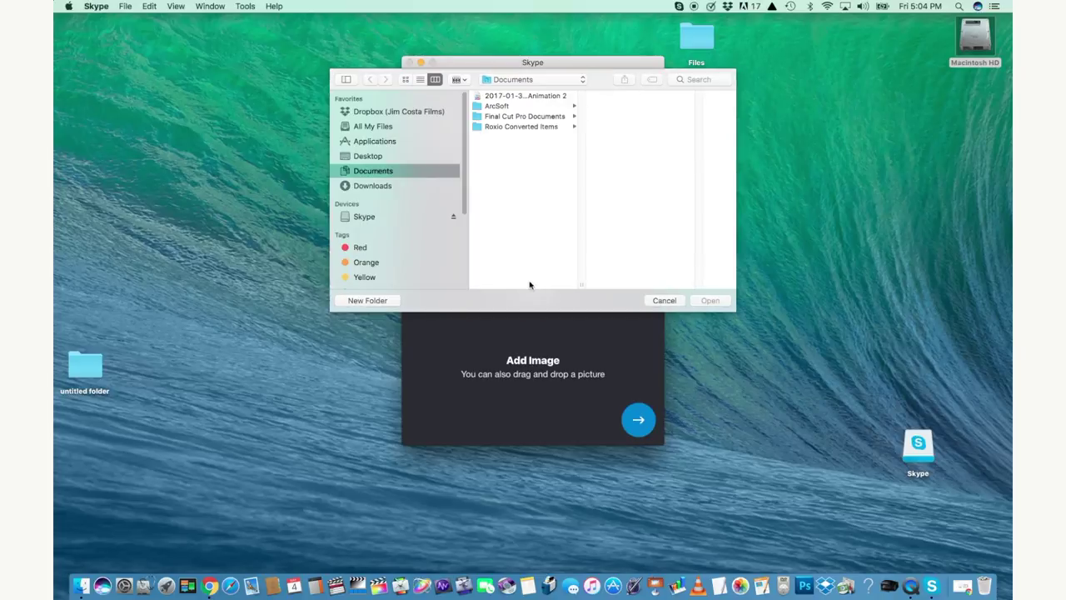
left_click(665, 301)
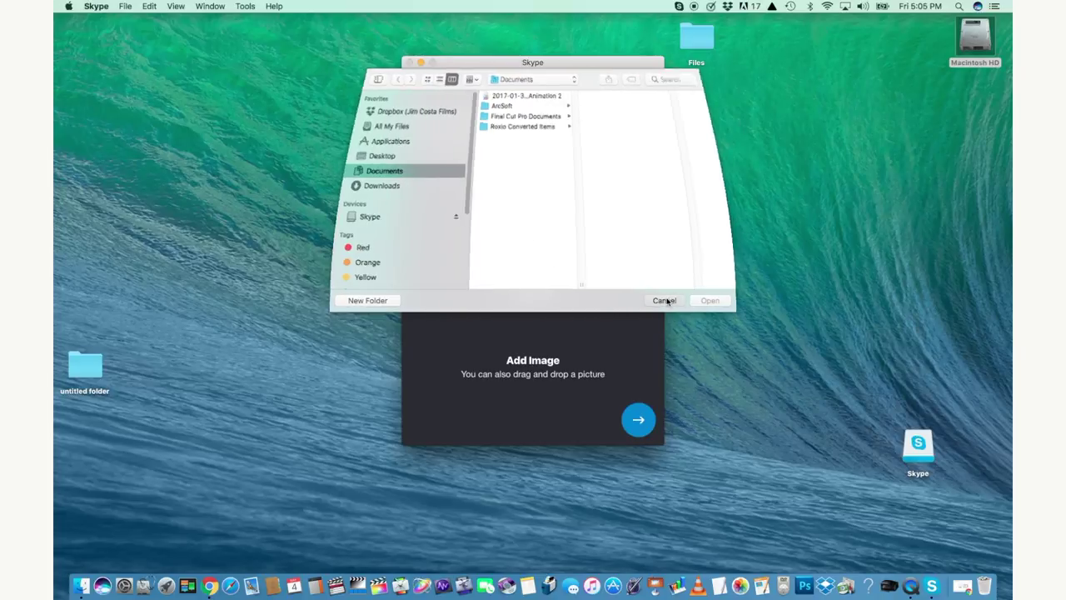
left_click(639, 419)
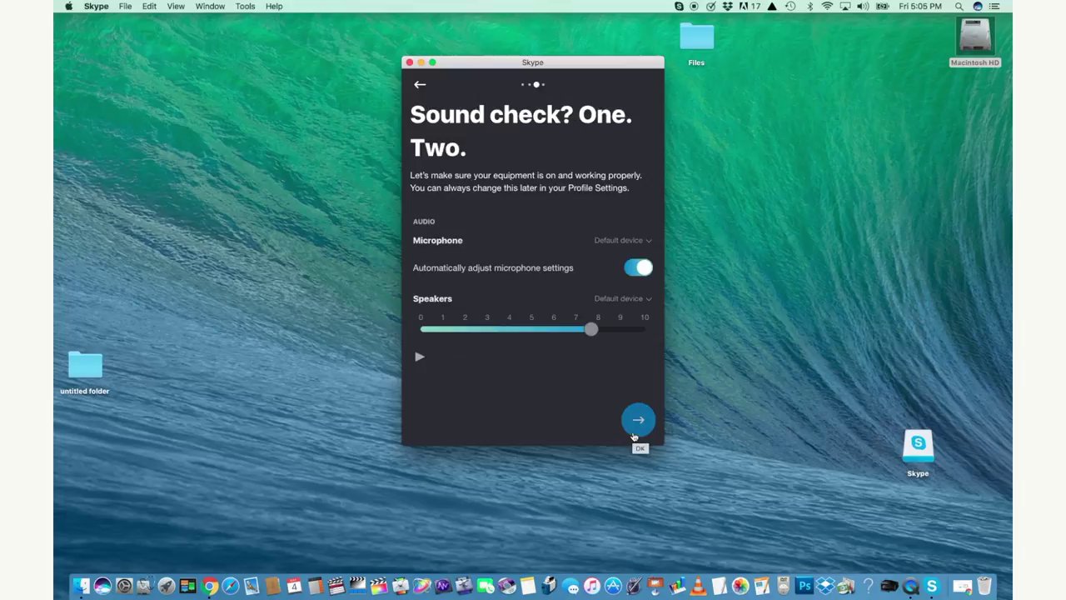
Select Built-in Microphone, raise speaker volume to about 8, and accept the camera check
left_click(648, 241)
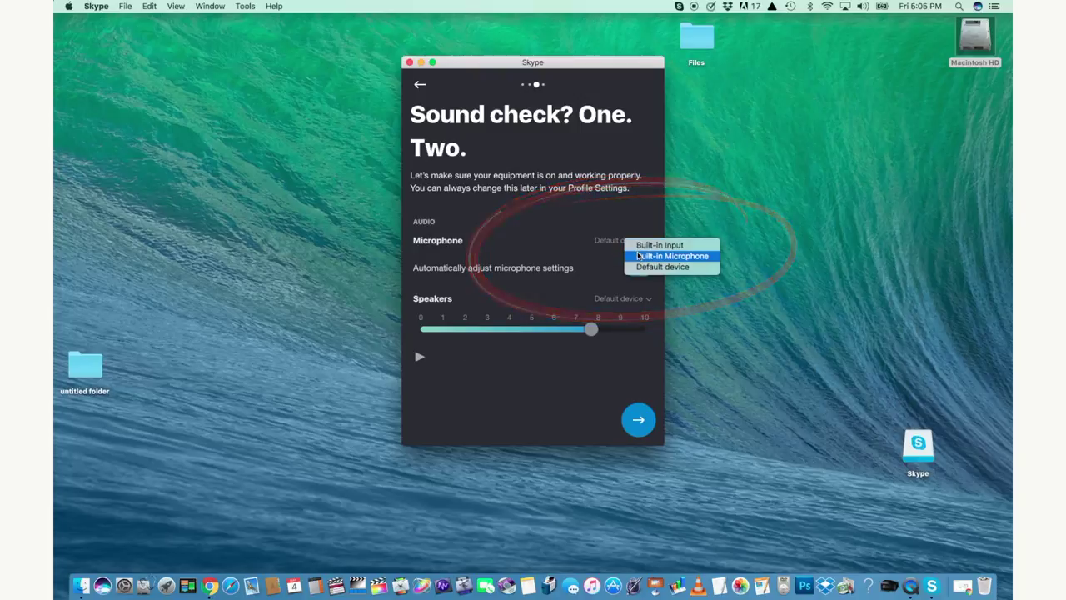
left_click(638, 256)
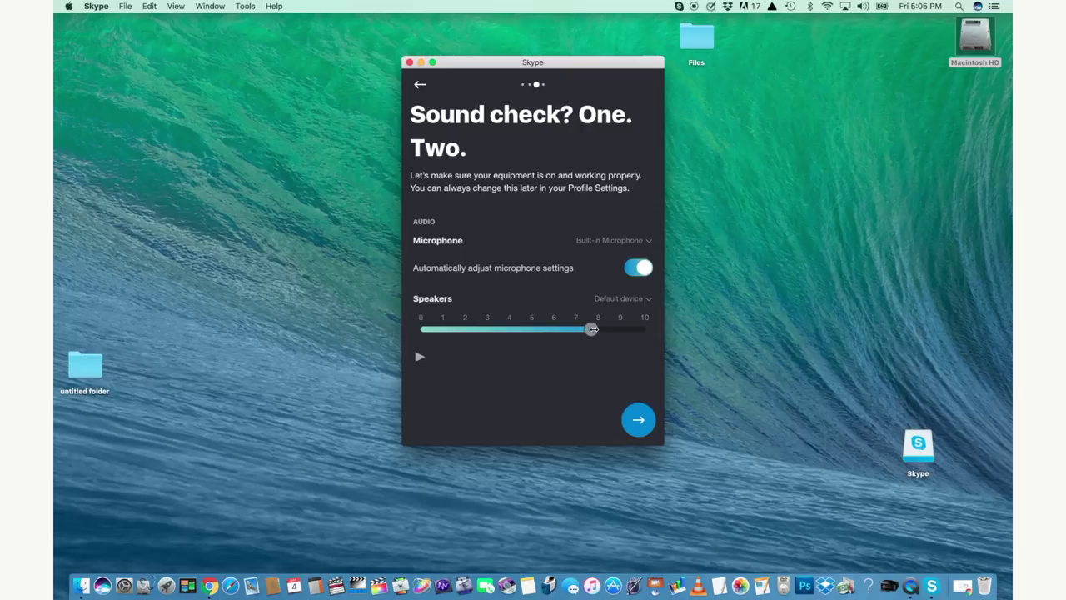
mouse_move(593, 329)
left_mouse_down()
mouse_move(602, 329)
mouse_move(547, 329)
mouse_move(596, 331)
left_mouse_up()
left_click(638, 422)
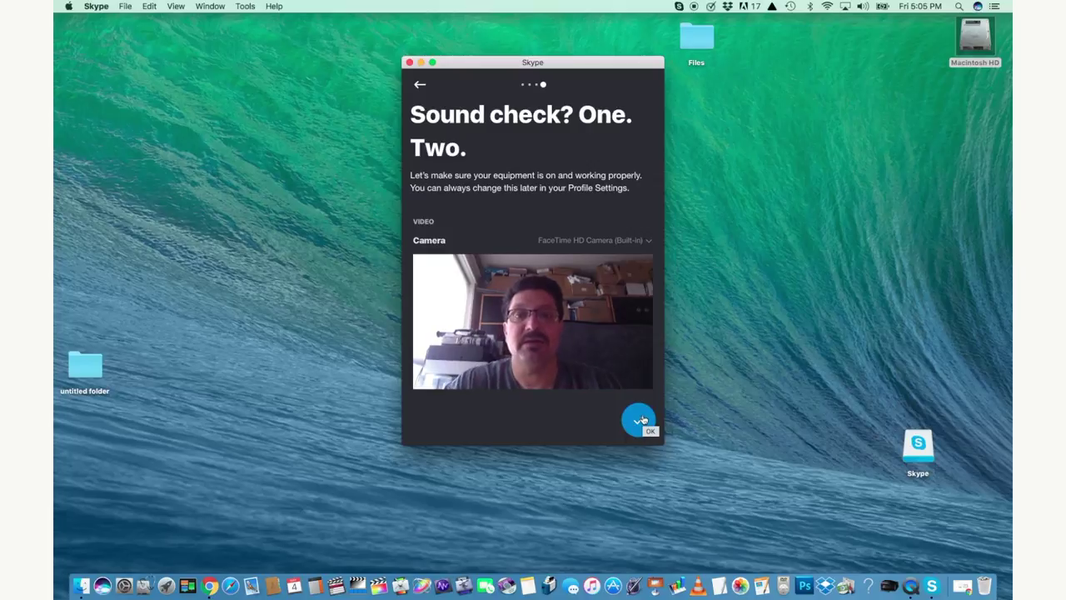
left_click(642, 421)
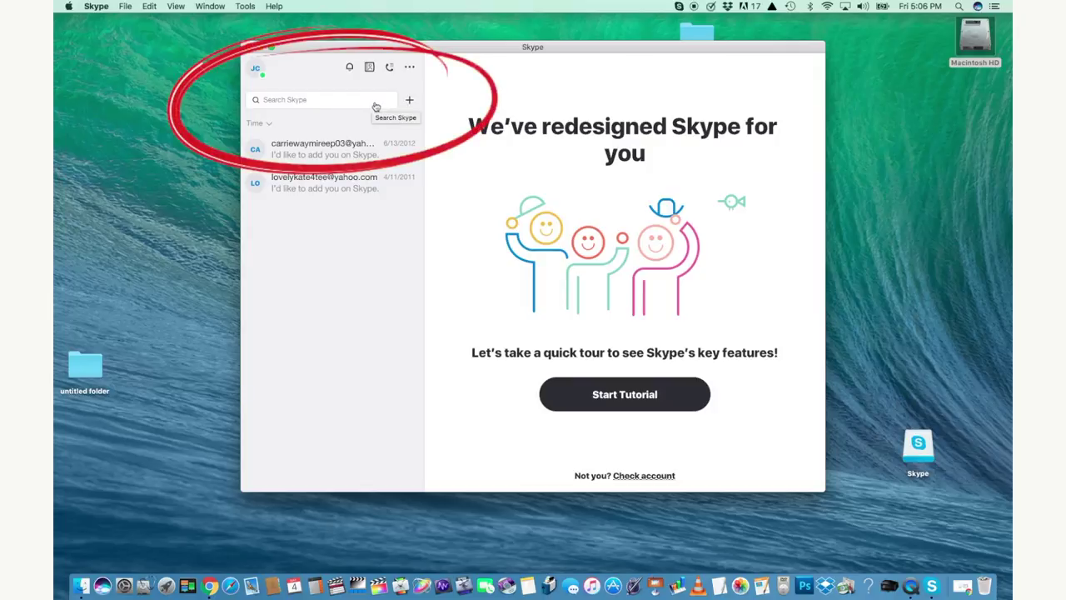
Open and dismiss the + menu, then open the Search Skype people panel
left_click(408, 100)
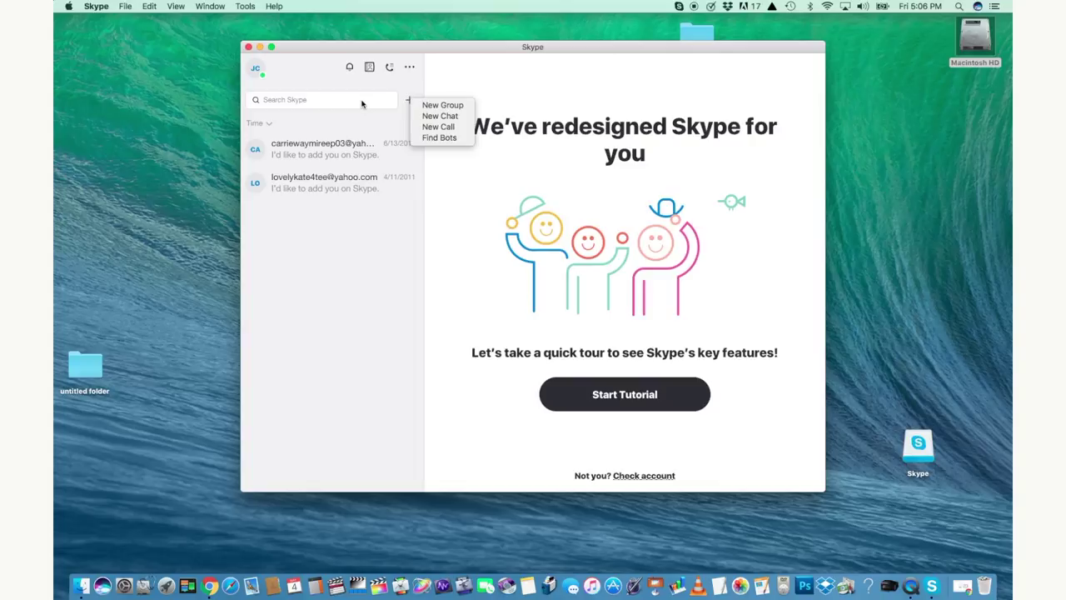
left_click(361, 103)
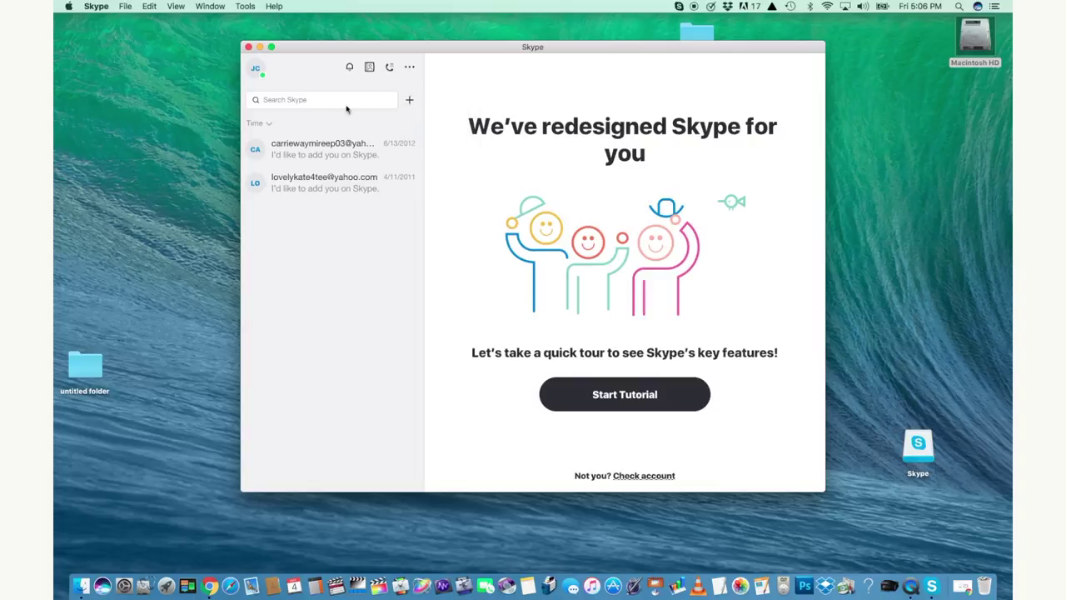
left_click(351, 103)
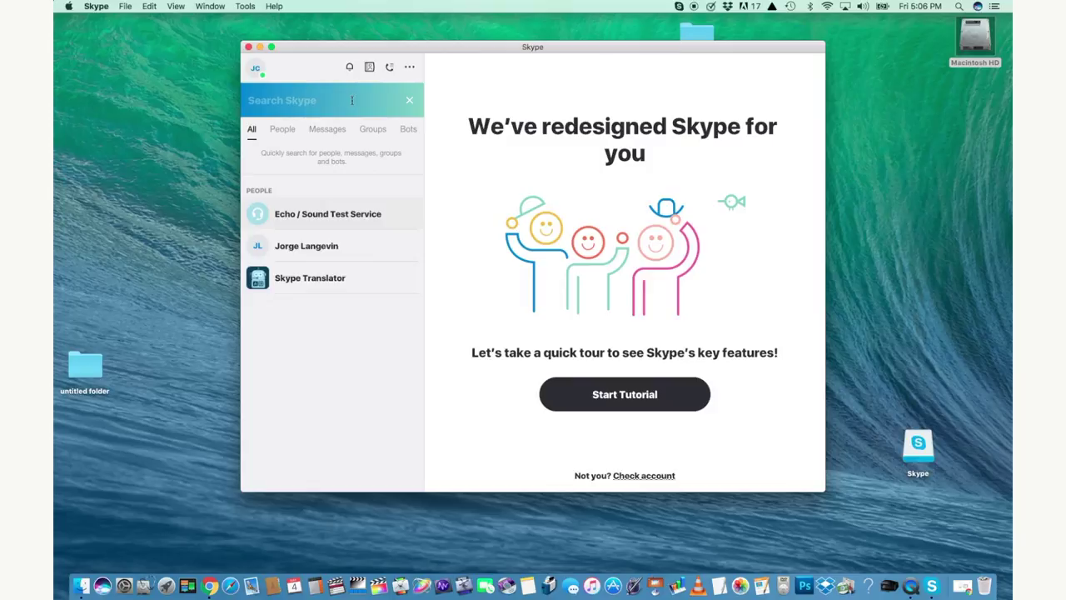
Search for the contact by name, open his chat, dismiss the tips, and show Calls
type("george")
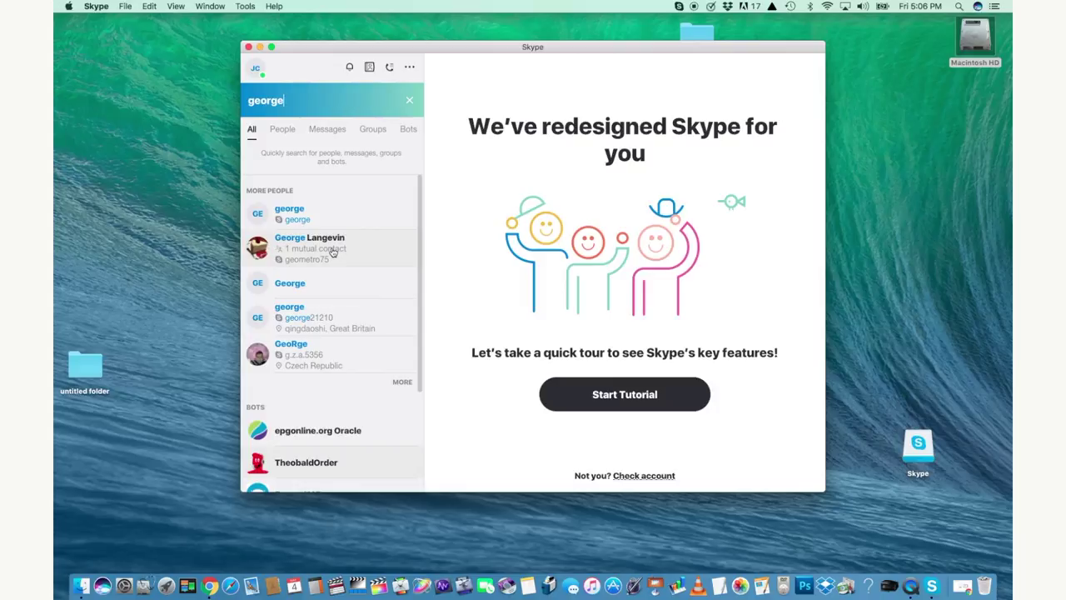
left_click(333, 254)
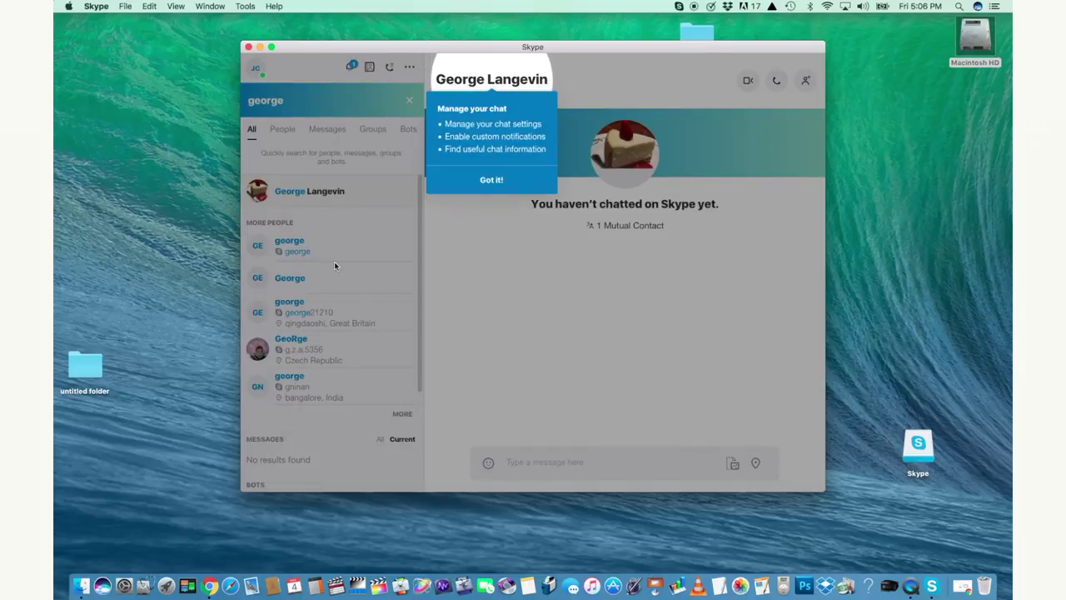
left_click(490, 181)
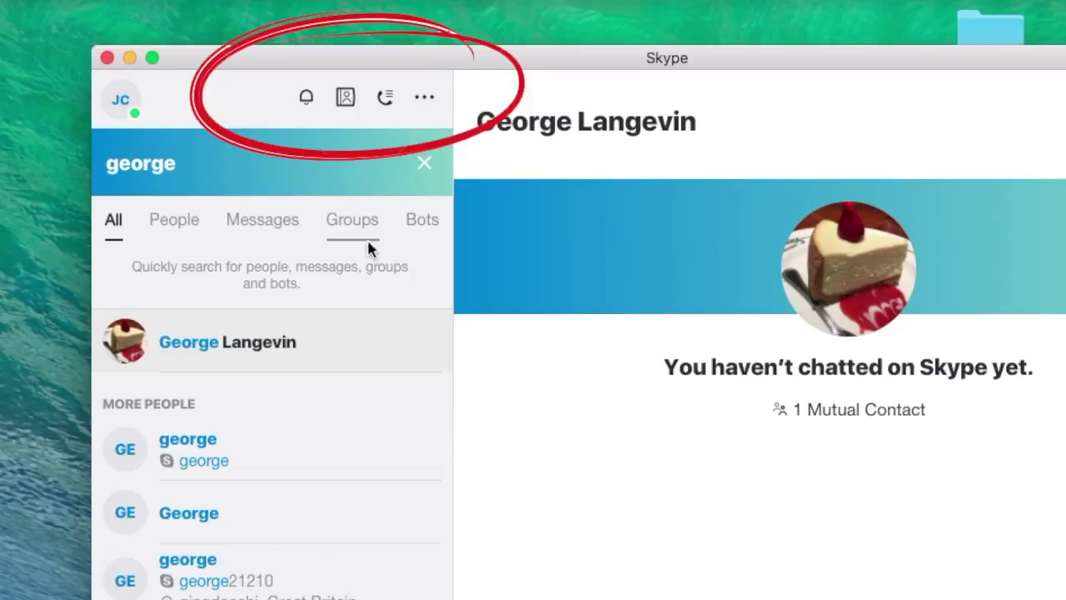
left_click(385, 103)
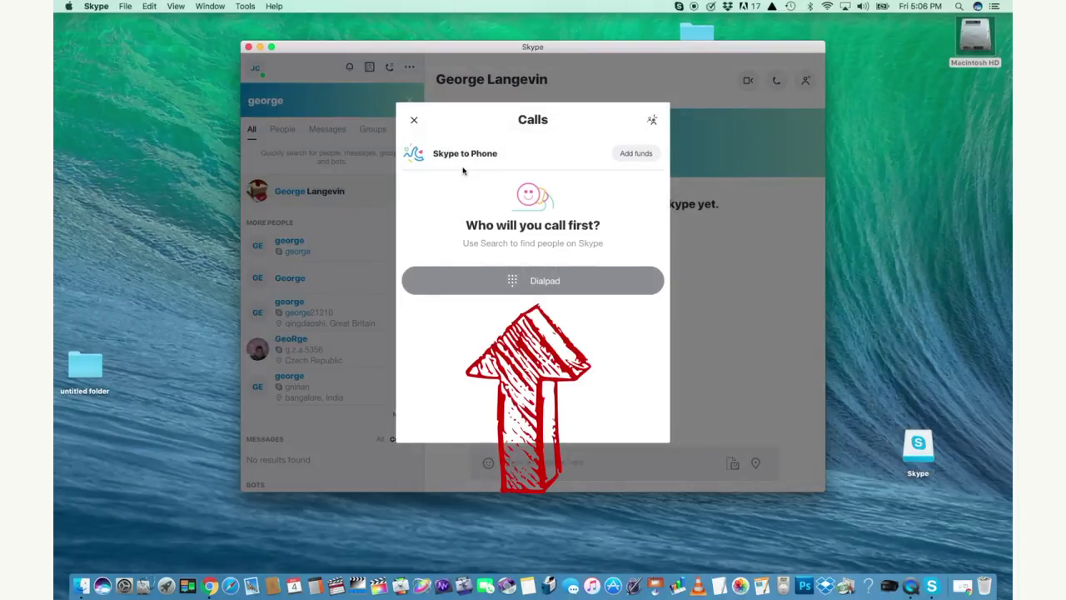
Glance at the dialpad, then close the Calls panel to return to George's conversation
left_click(550, 282)
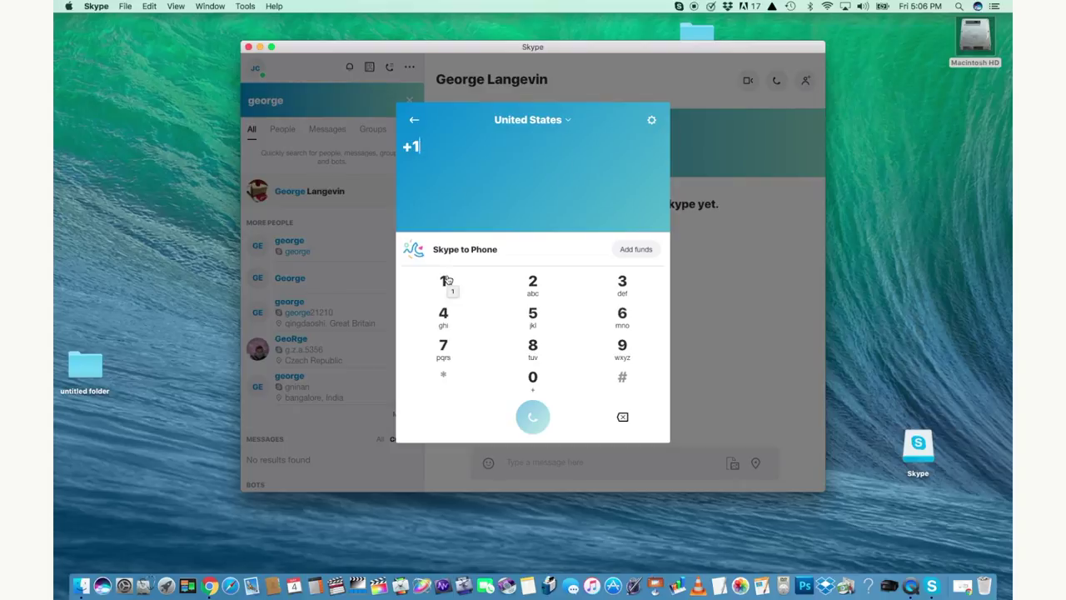
left_click(410, 119)
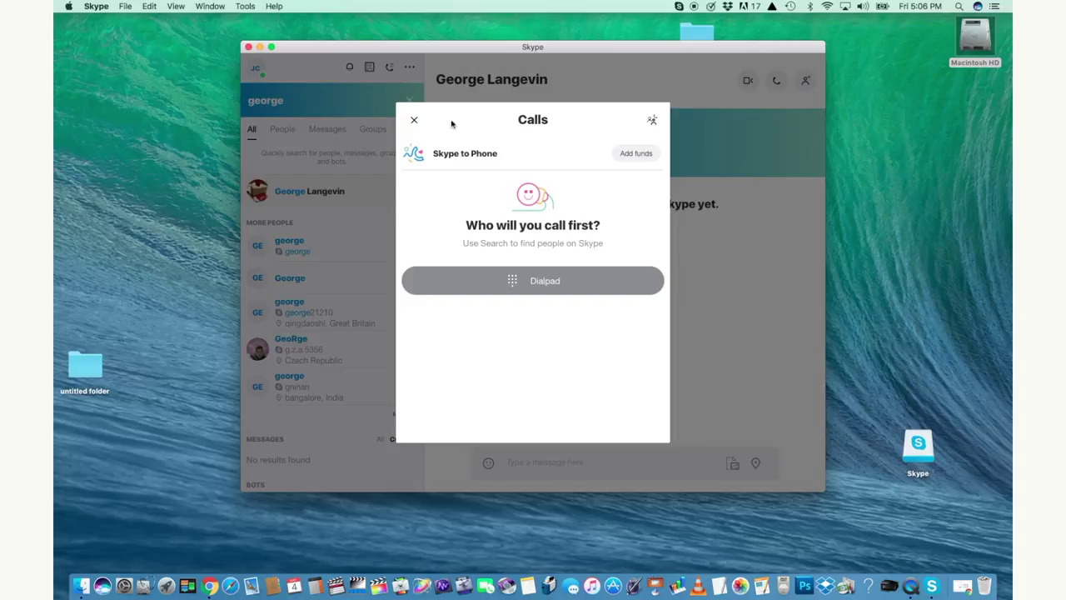
left_click(412, 121)
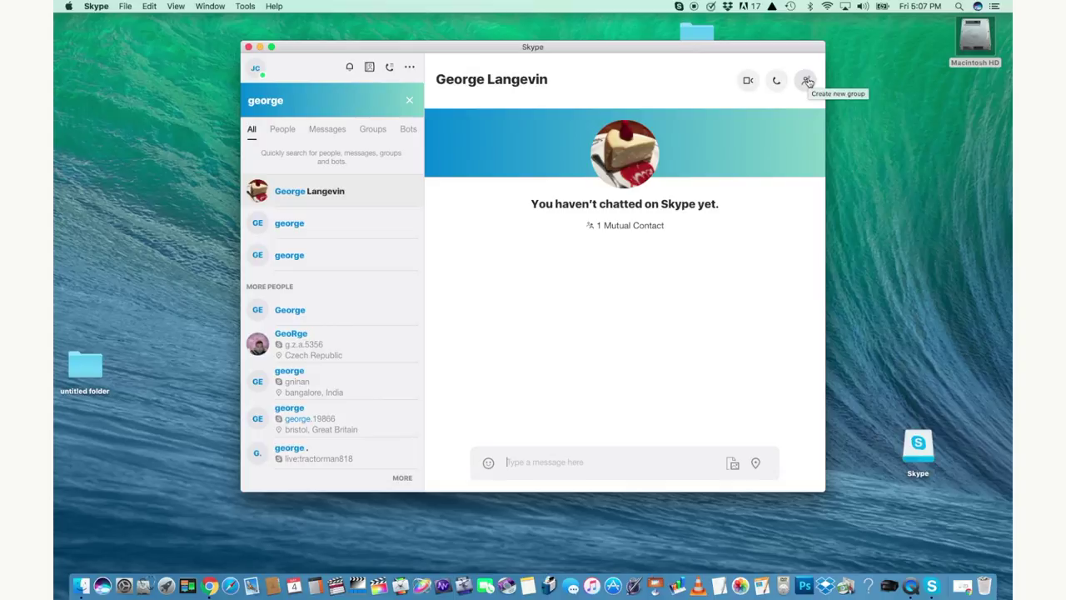
Start a video call with George from the top of his conversation
left_click(807, 81)
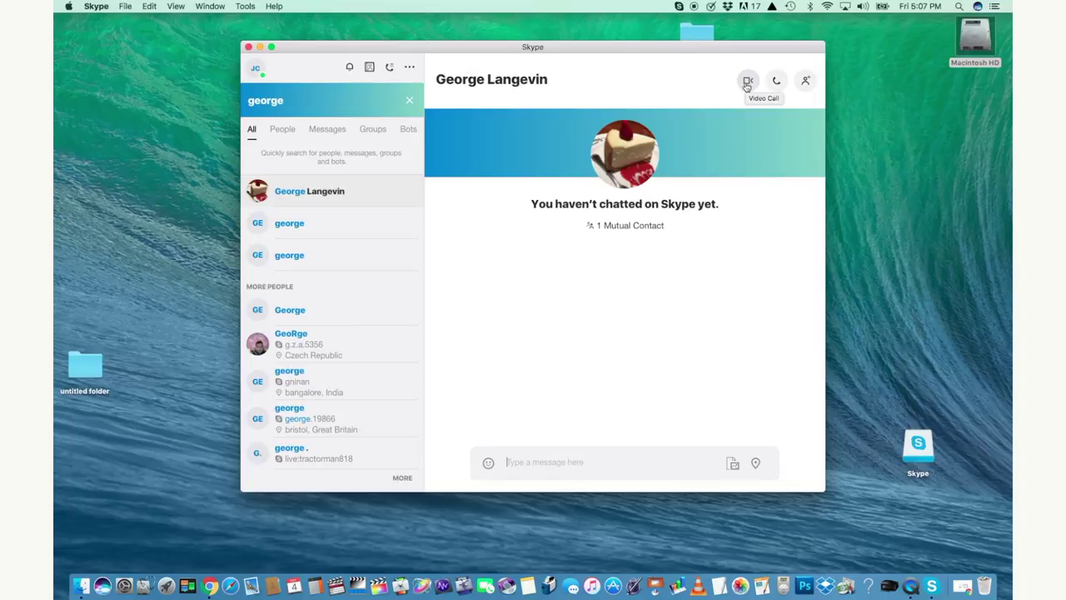
left_click(747, 82)
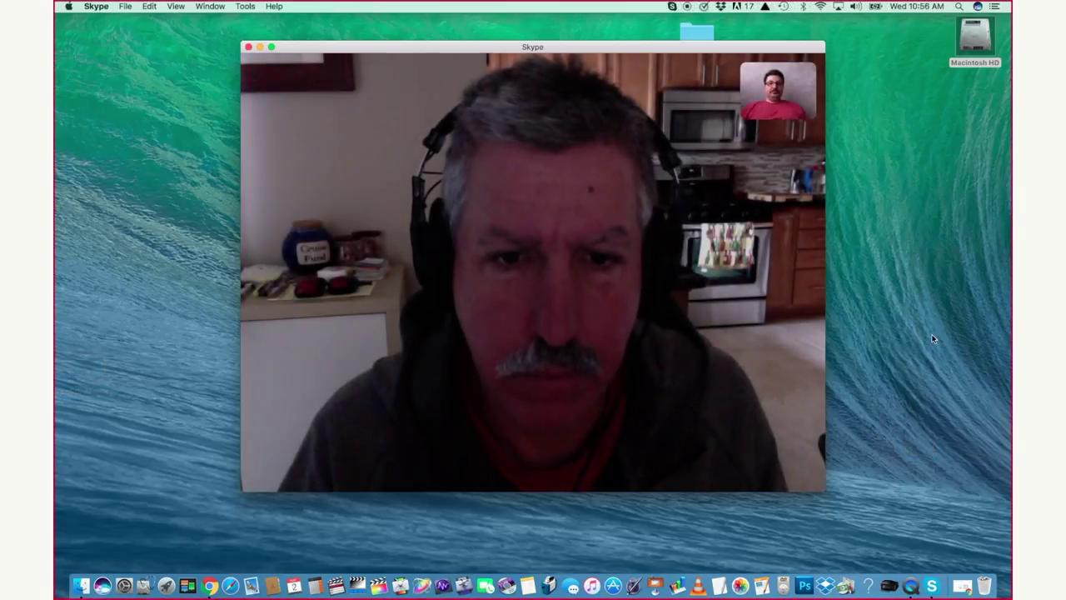
Check the call volume and watch George's shared flight-search screen during the call
mouse_move(791, 139)
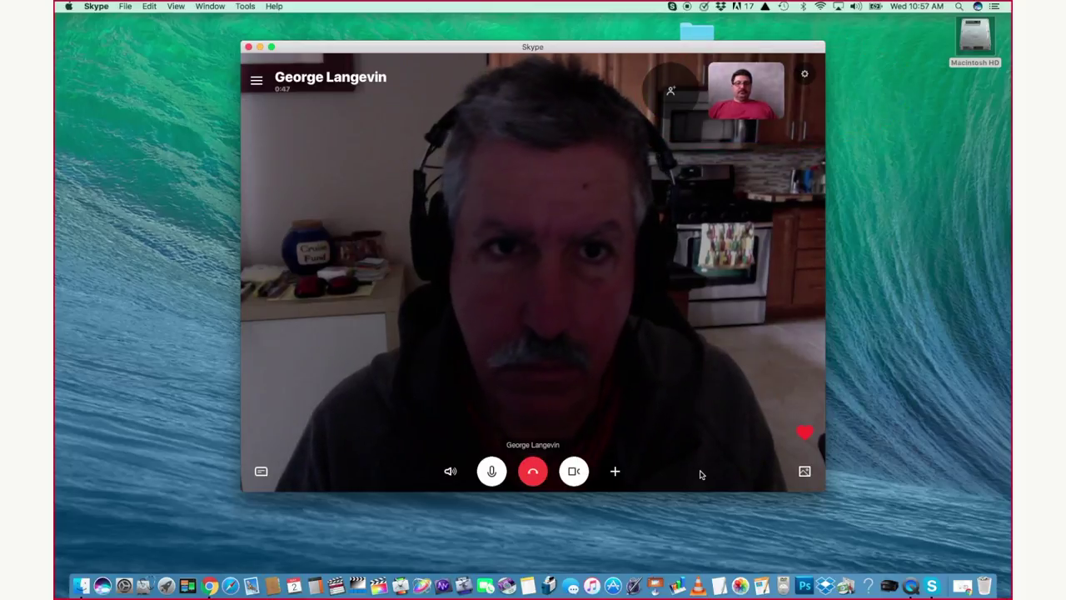
mouse_move(454, 473)
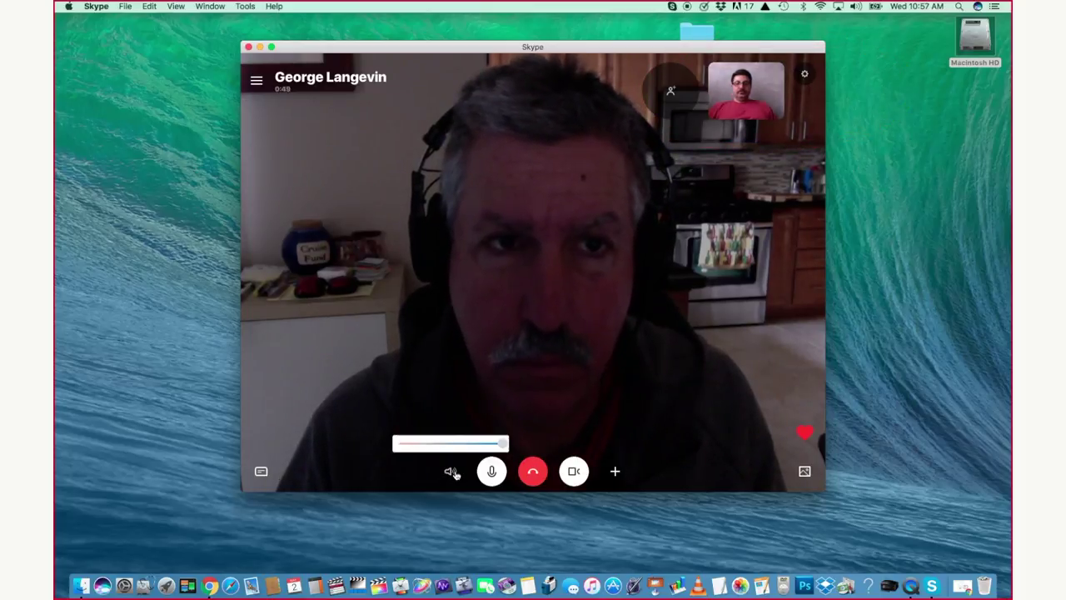